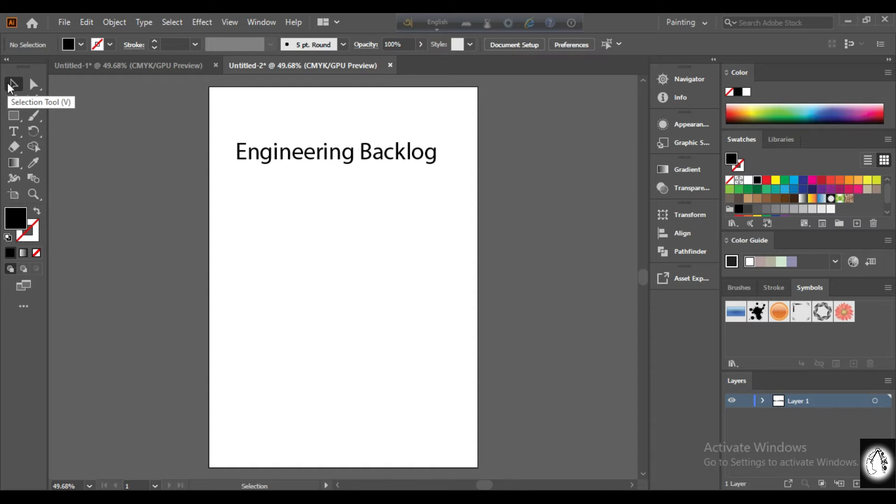
- Draw a black rectangle about 375 by 119 pt below the Engineering Backlog title
click(252, 164)
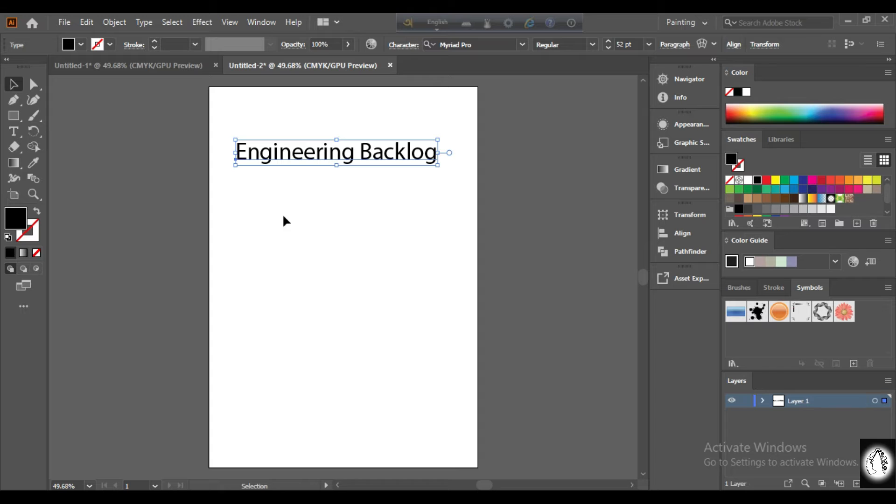
click(14, 121)
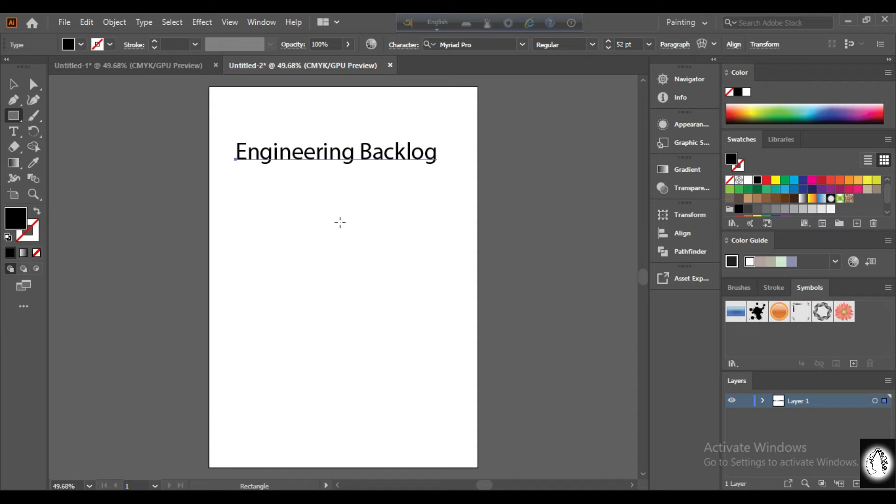
drag(260, 199, 430, 252)
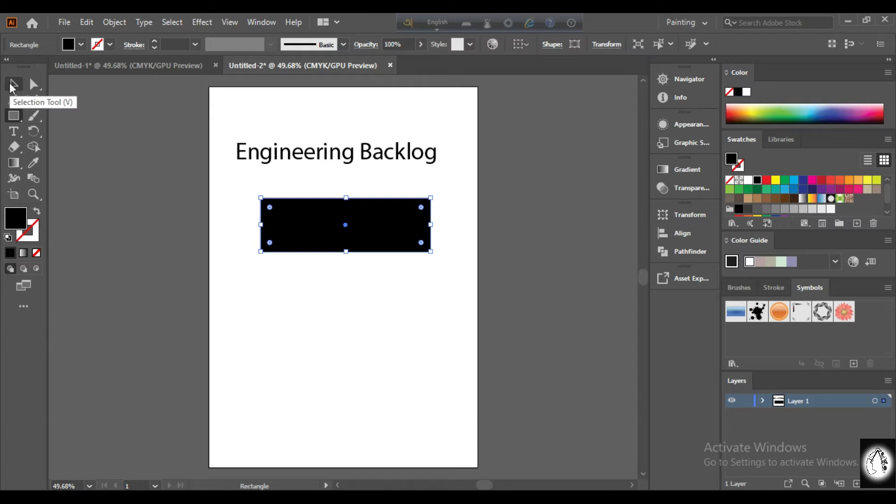
click(13, 85)
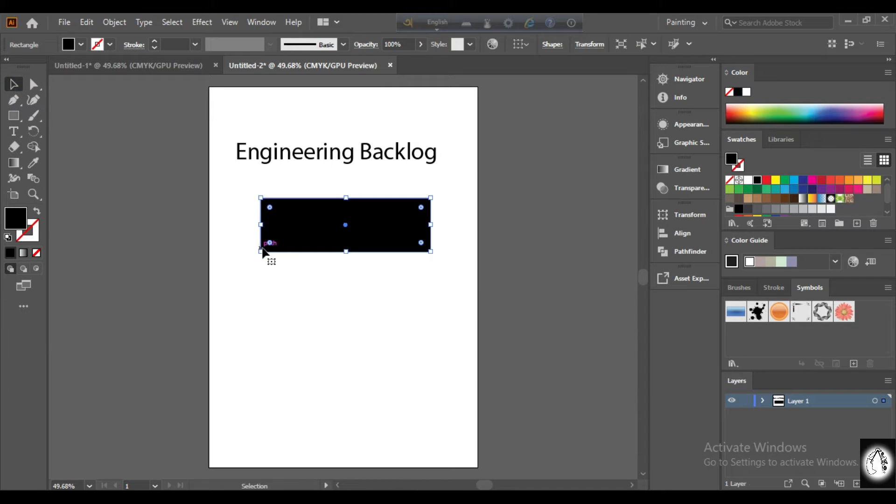
click(422, 272)
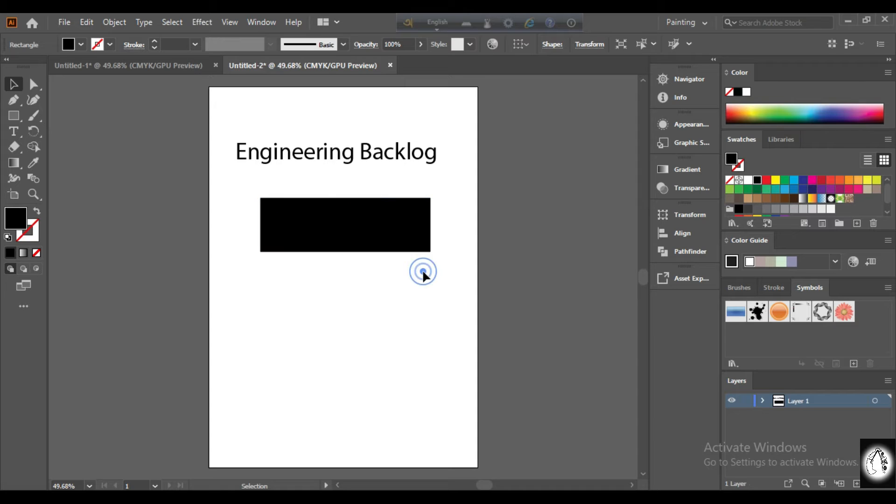
- Round the rectangle's corners to the maximum so its ends become semicircular
click(379, 256)
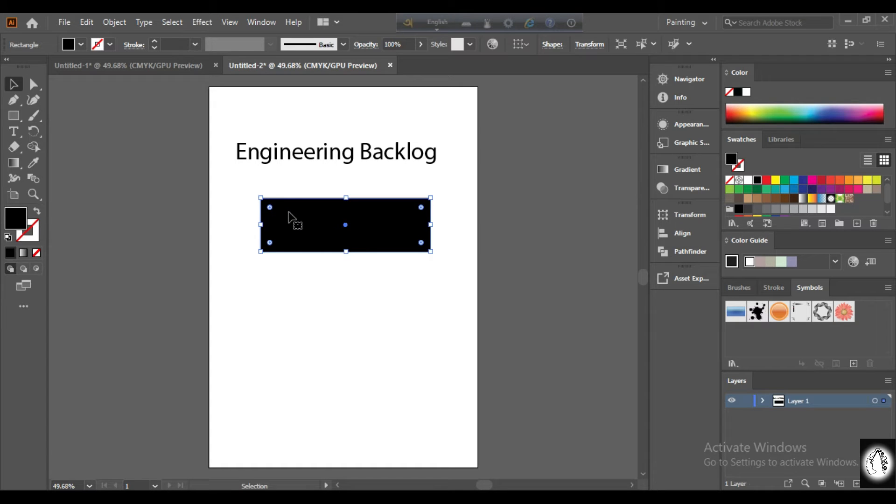
drag(270, 207, 293, 225)
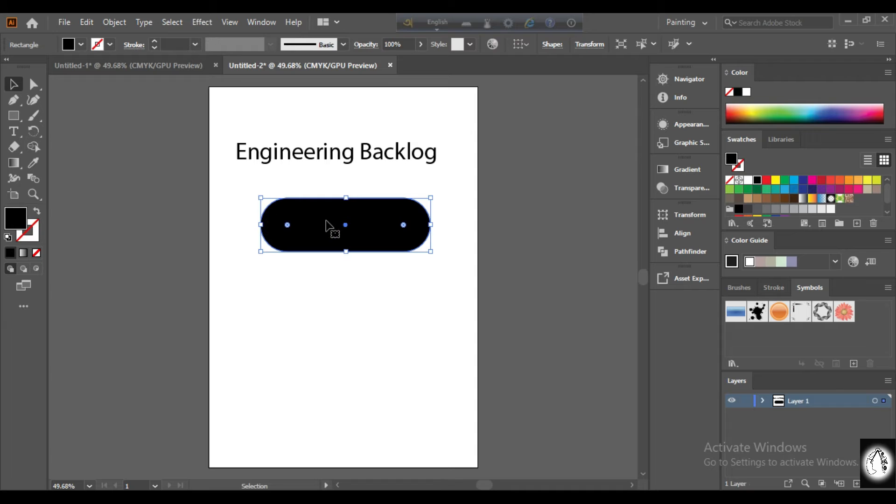
- Try a smaller corner radius on the rectangle, and undo that radius change
drag(287, 225, 269, 208)
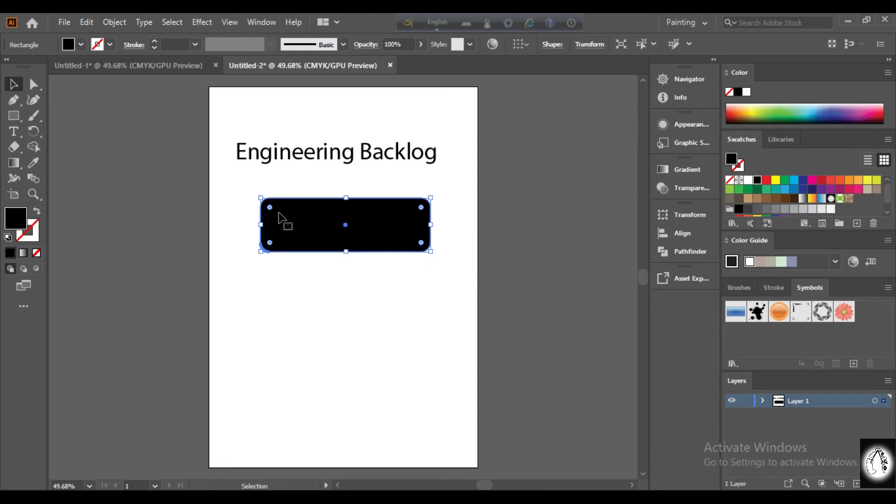
right_click(306, 230)
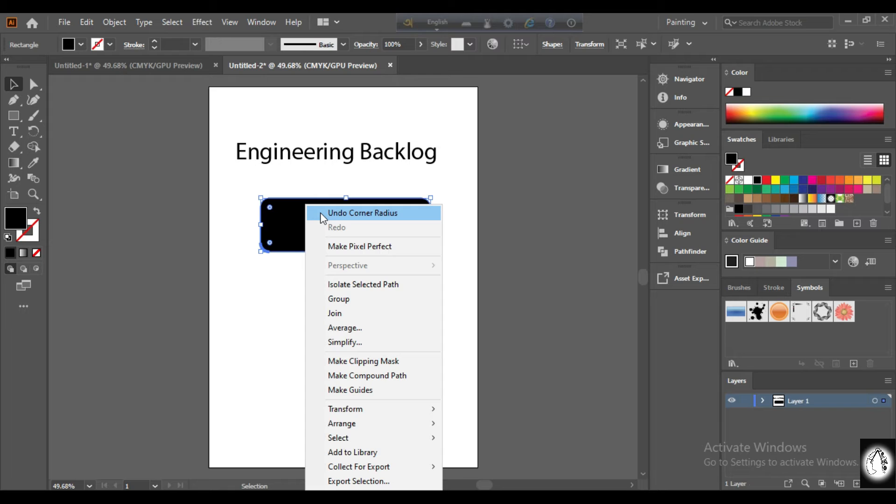
click(320, 212)
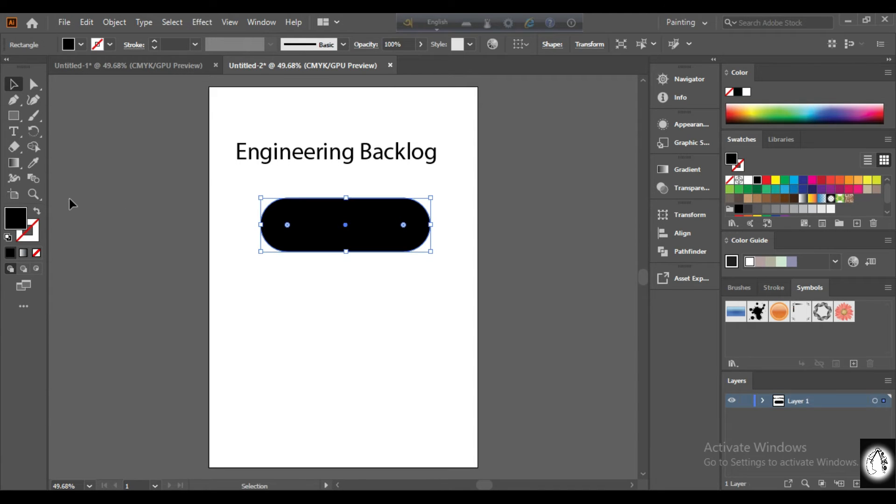
- Draw a large black five-pointed star below the rounded rectangle and nudge it down
click(19, 118)
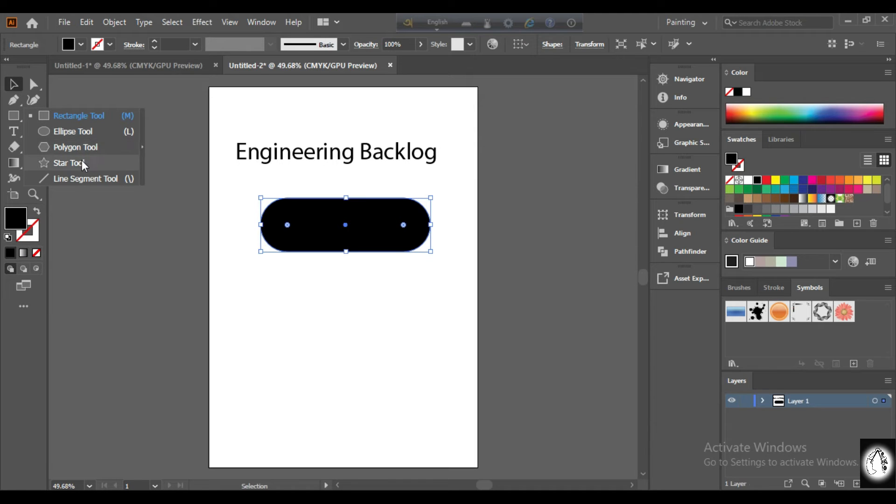
click(70, 162)
drag(273, 287, 322, 343)
key(Down)
key(Down)
key(Down)
key(Down)
key(Down)
key(Down)
key(Down)
key(Down)
key(Down)
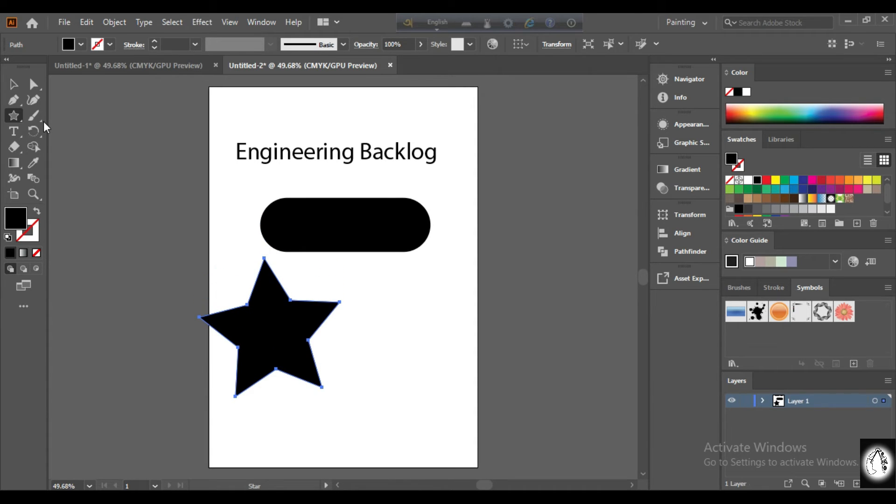
- Nudge the star right until it lies fully within the artboard
click(14, 85)
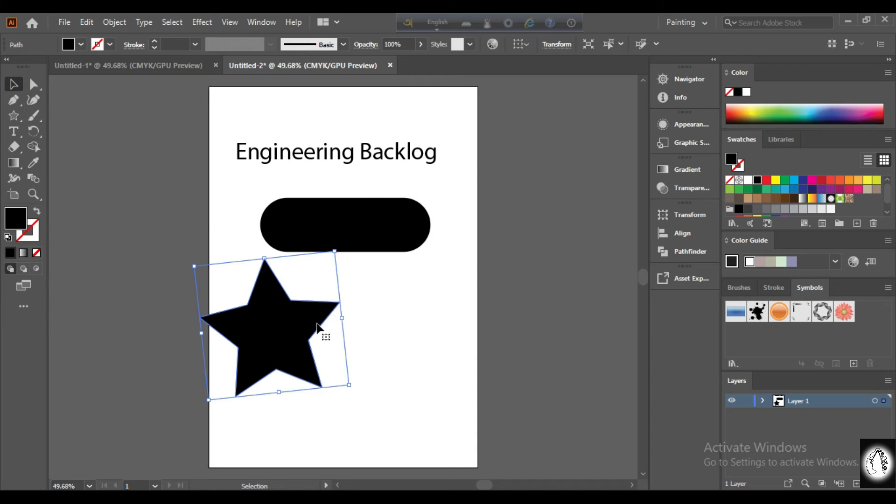
click(377, 251)
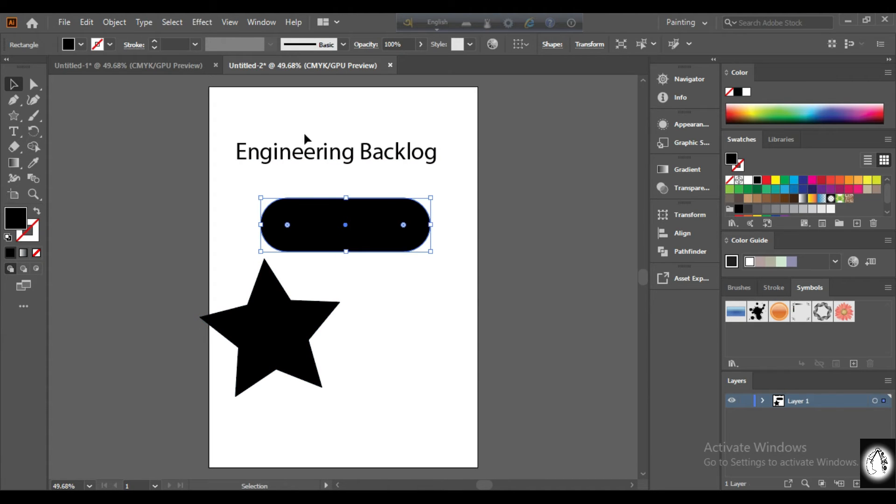
click(275, 338)
key(Right)
key(Right)
key(Right)
key(Right)
key(Right)
key(Right)
key(Right)
key(Right)
key(Right)
key(Right)
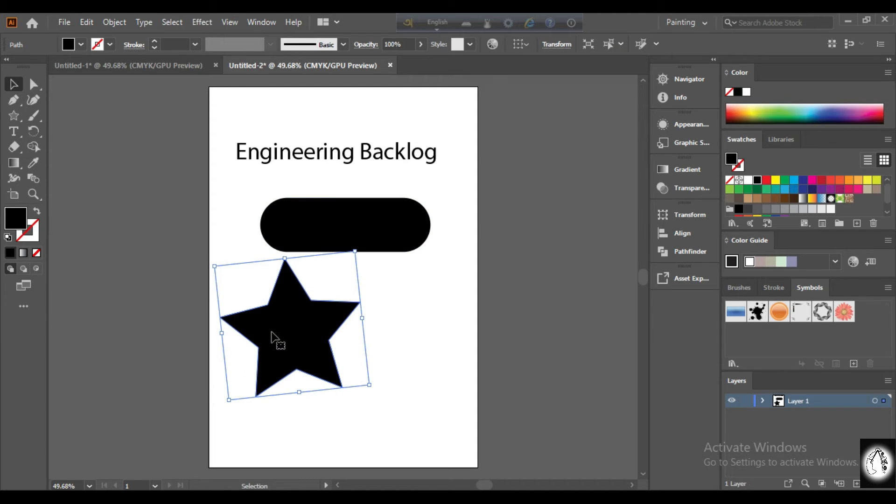
- Select the star, rounded rectangle and title together, clear the selection, and select and deselect the rectangle alone
click(376, 243)
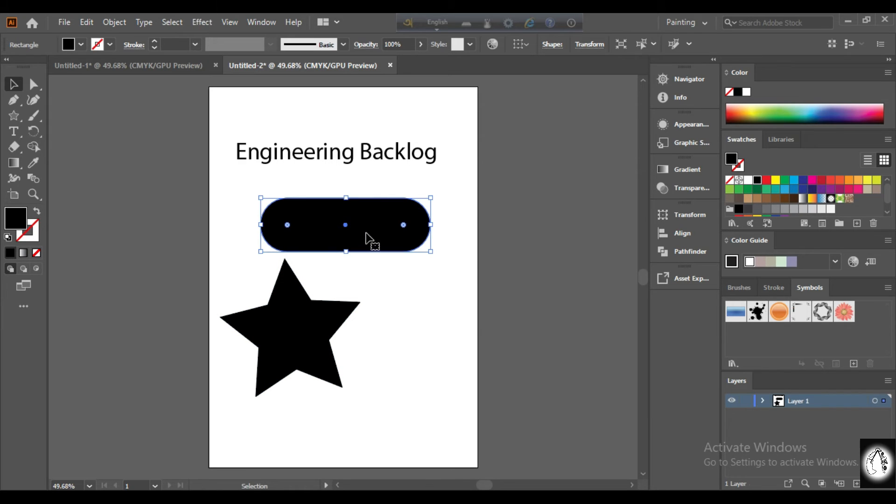
click(324, 328)
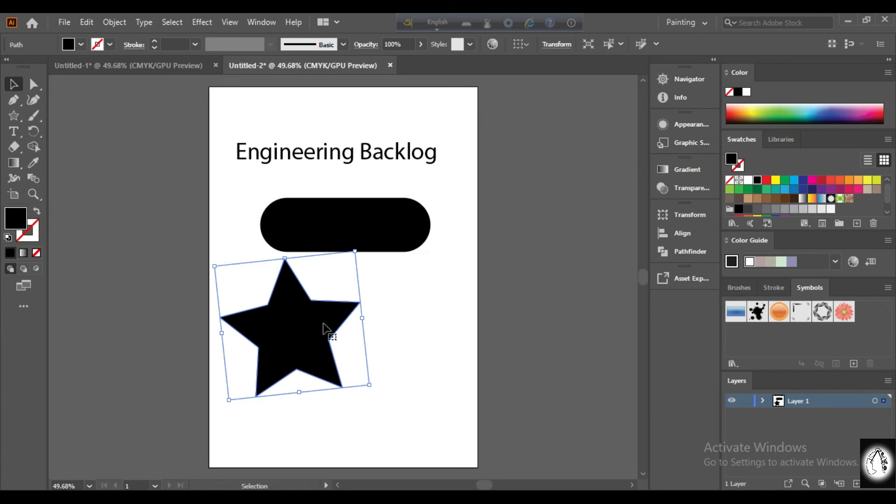
shift+click(391, 252)
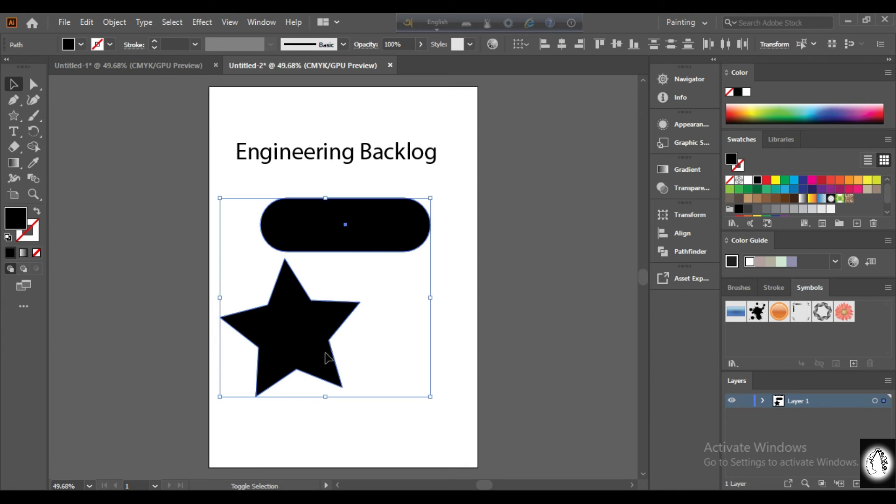
shift+click(330, 160)
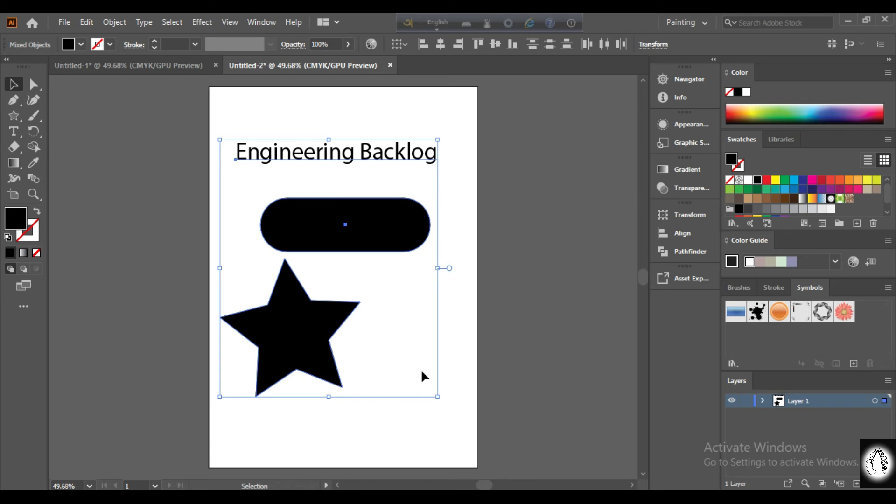
click(511, 333)
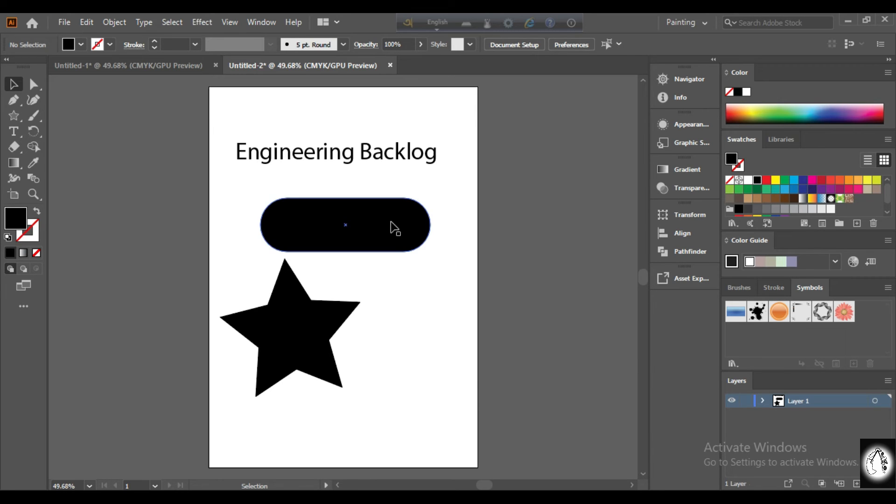
click(387, 253)
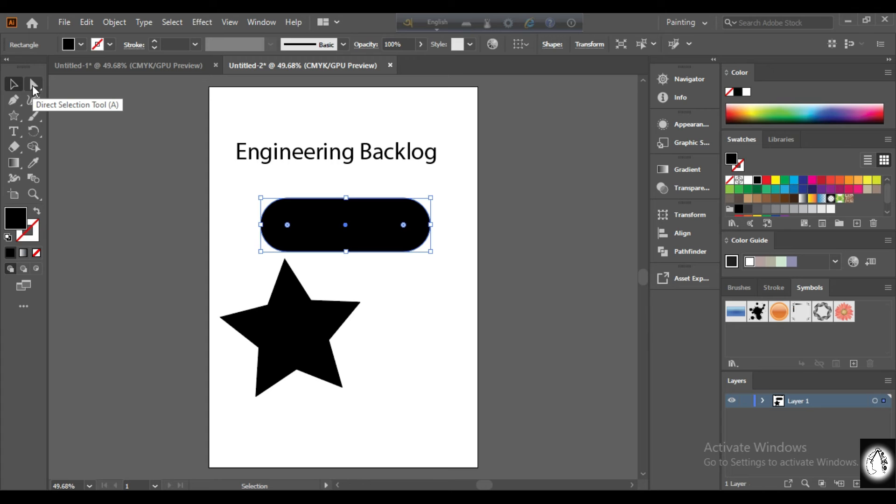
click(388, 314)
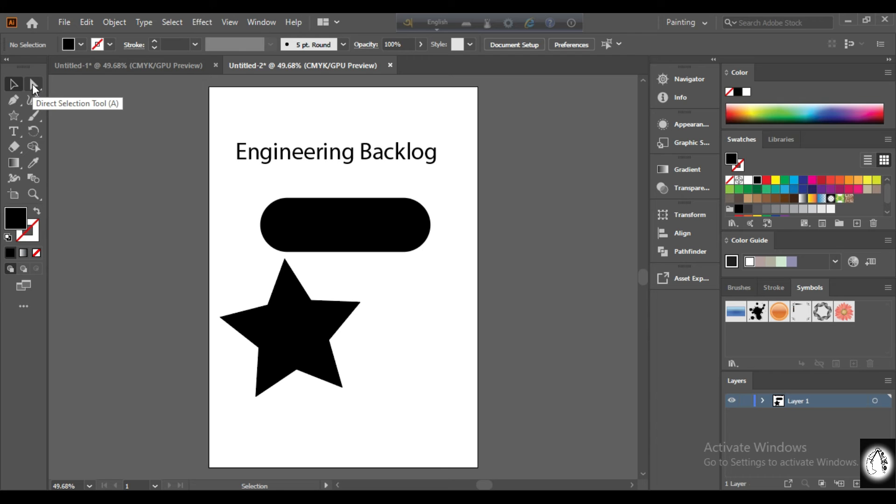
- Move the middle anchor point on the rounded rectangle's left end about 19 pt inward with Direct Selection
click(34, 86)
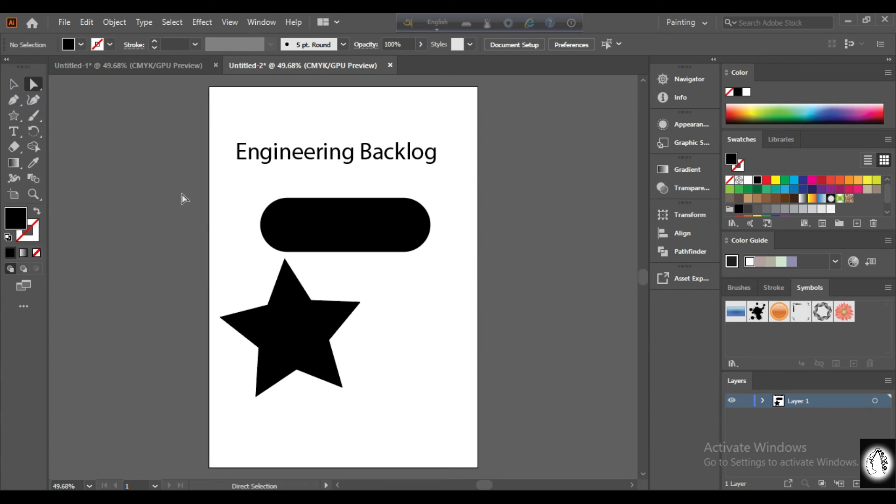
click(261, 238)
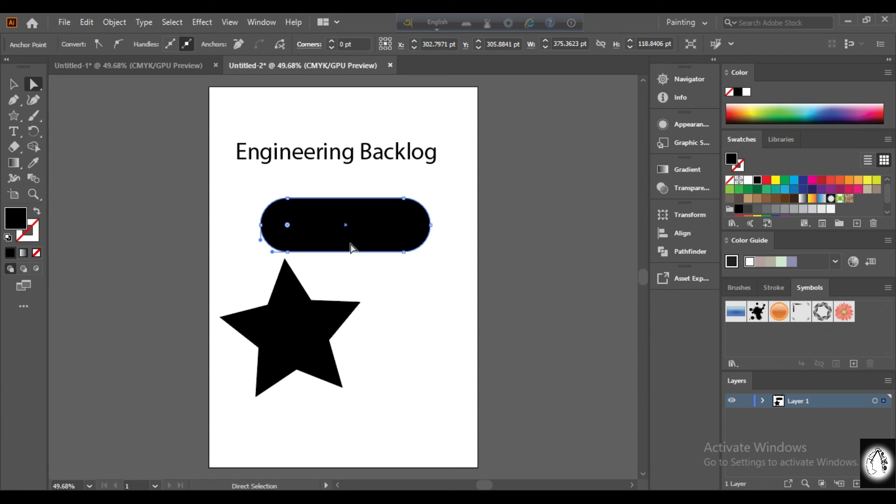
click(262, 227)
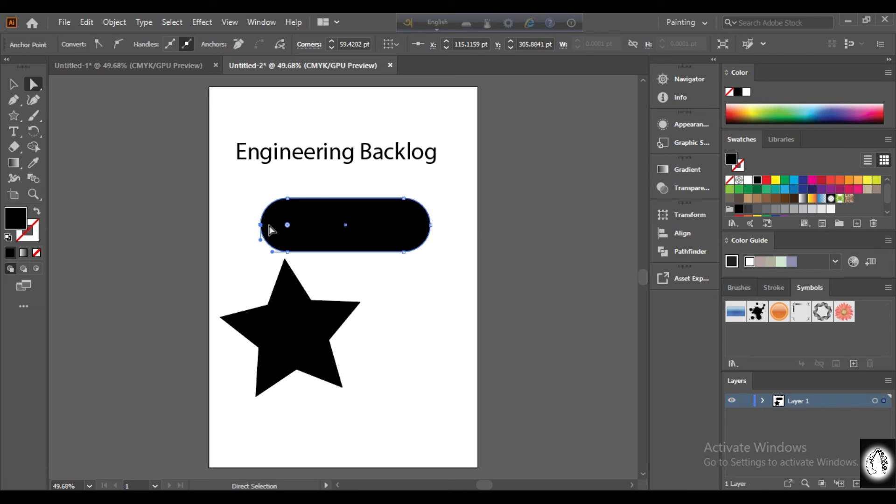
drag(263, 226, 271, 228)
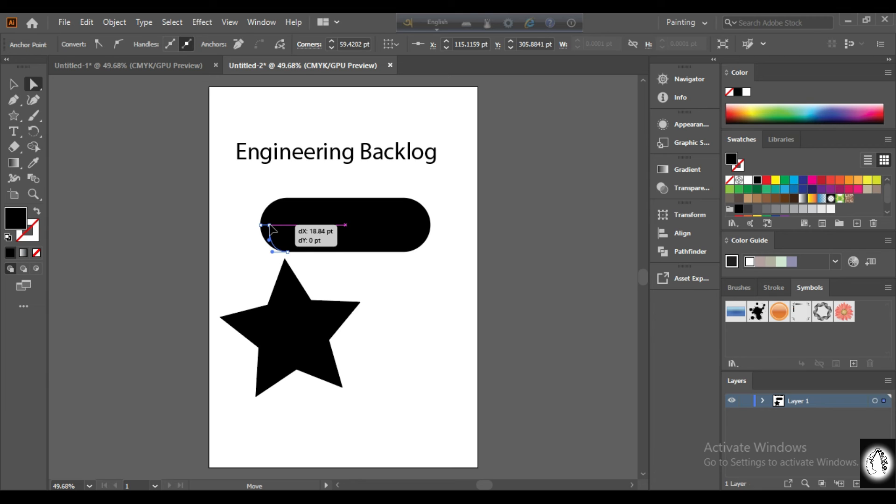
drag(270, 224, 270, 225)
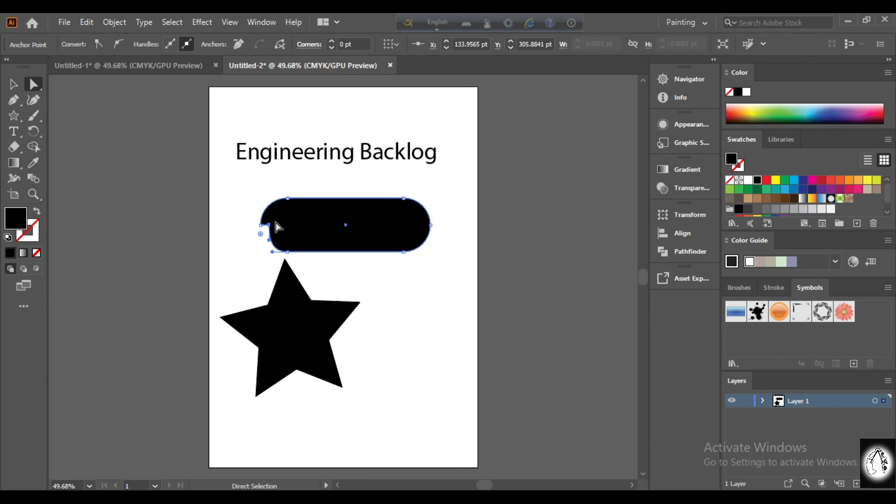
click(269, 225)
drag(260, 234, 274, 231)
- Move the rounded rectangle's upper-left anchor point down to about X 181 pt, Y 273 pt, giving a sloped top edge
click(288, 199)
click(287, 200)
drag(287, 202, 290, 210)
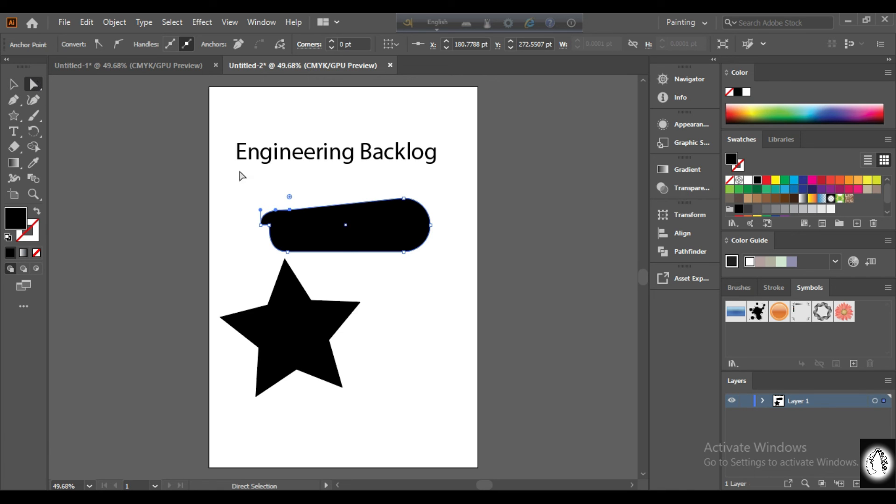
click(374, 280)
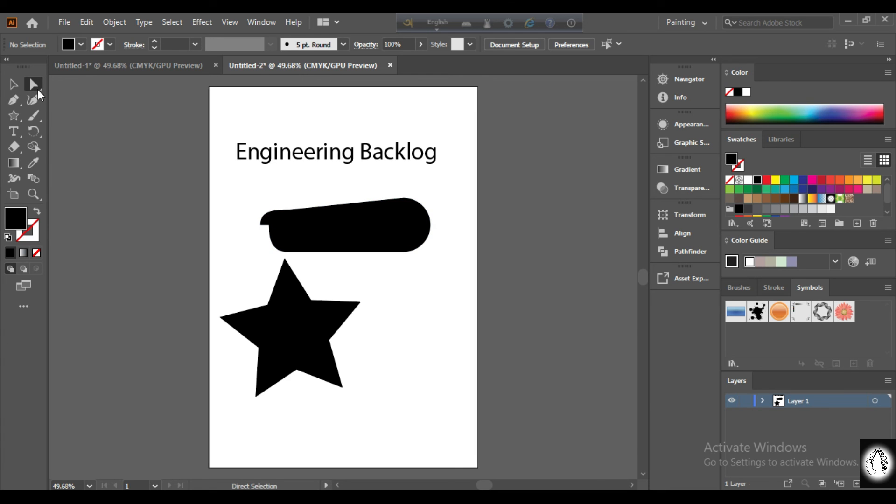
- Select the star, the reshaped rectangle and the title together and scale them down slightly from their lower-right corner
click(13, 84)
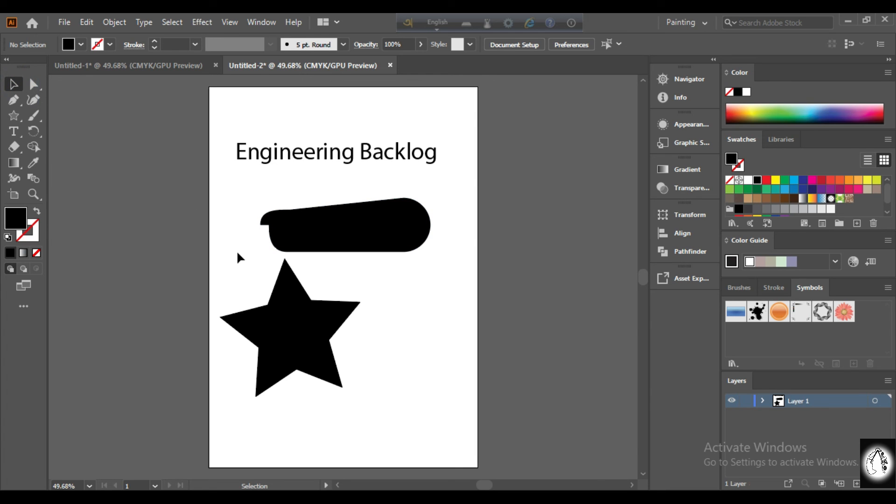
click(275, 299)
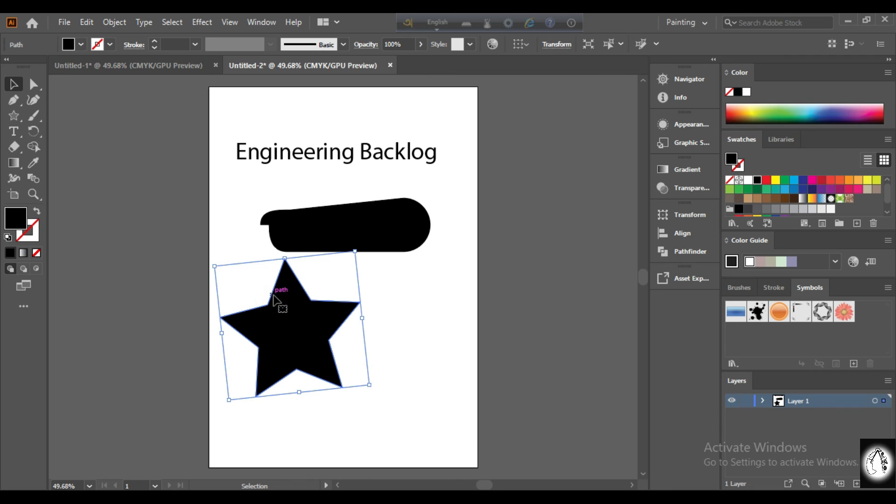
shift+click(283, 247)
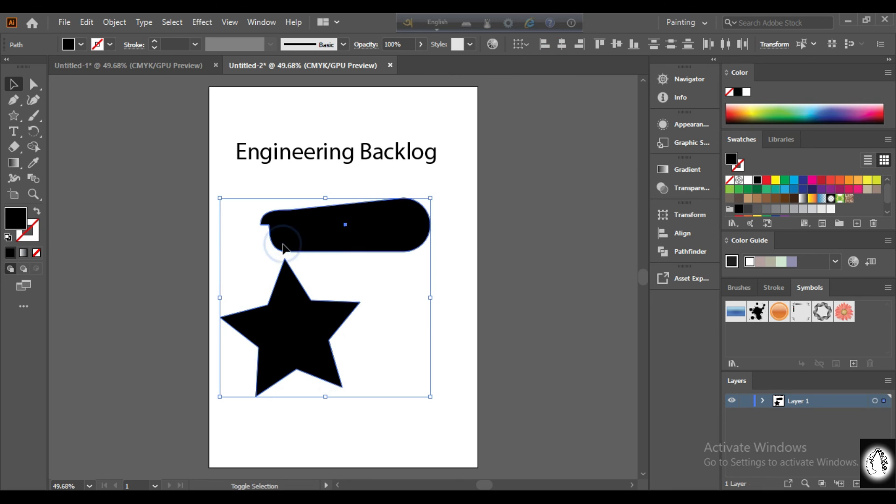
shift+click(276, 154)
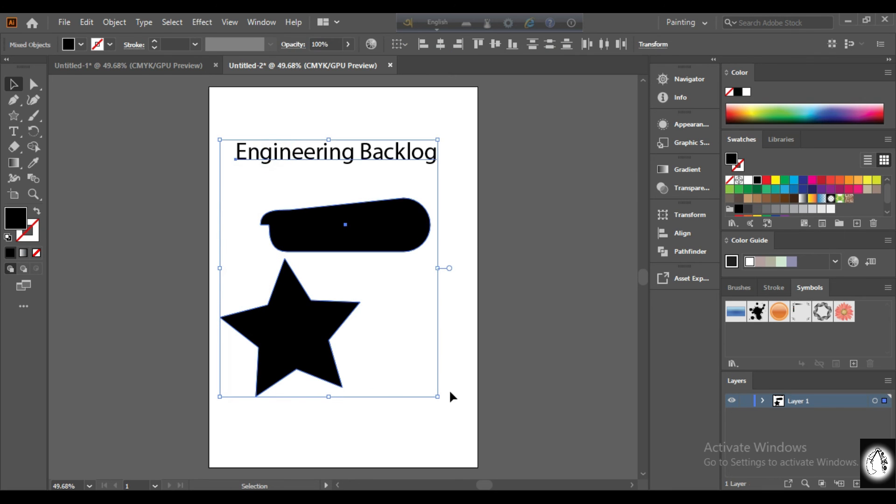
mouse_move(437, 396)
mouse_down()
mouse_move(458, 418)
mouse_move(387, 339)
mouse_move(424, 386)
mouse_up()
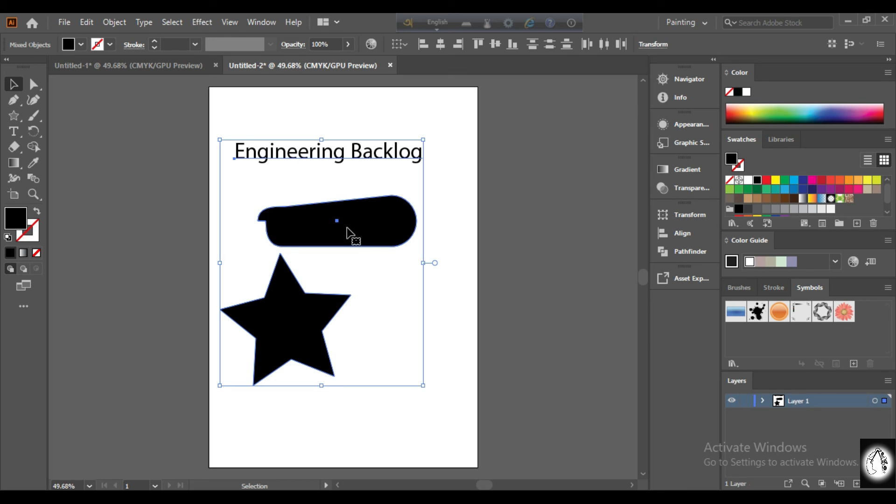
click(450, 357)
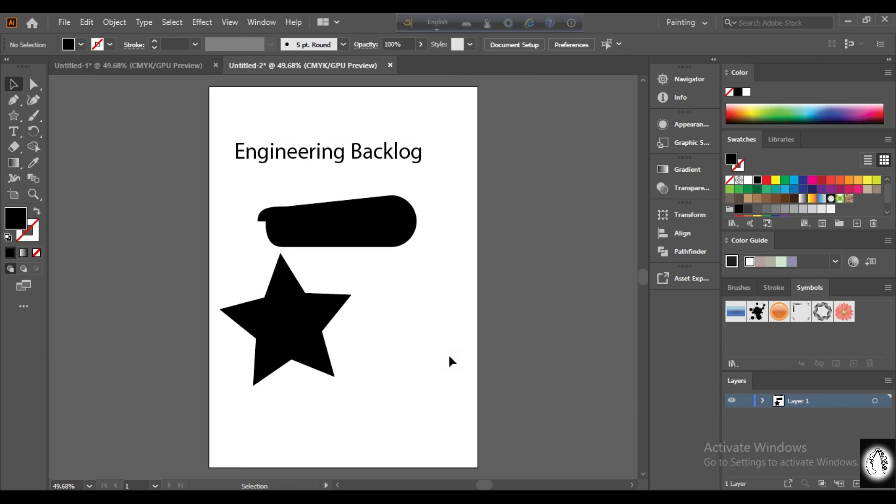